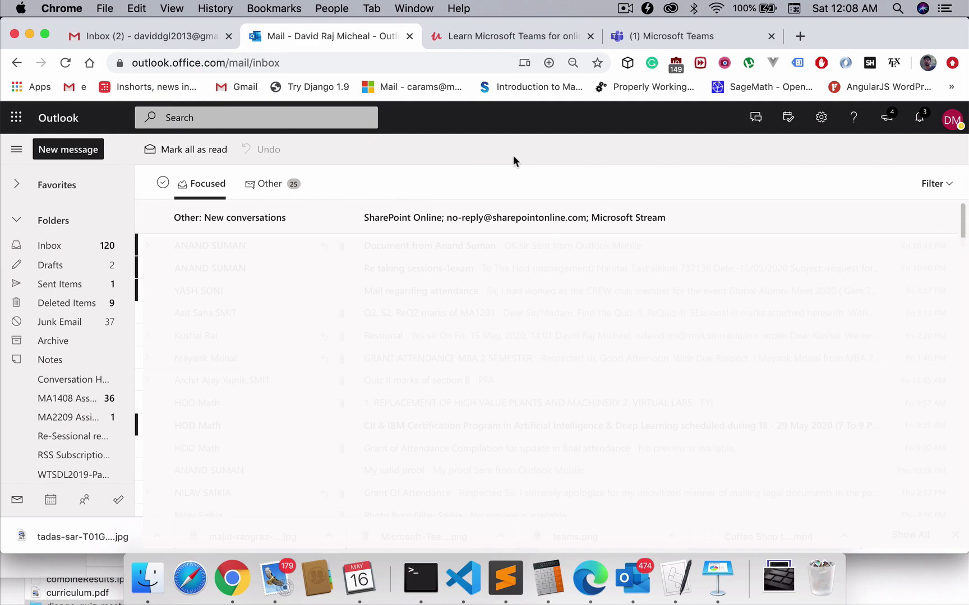
Go from the Outlook profile panel to the Office My account page.
left_click(952, 121)
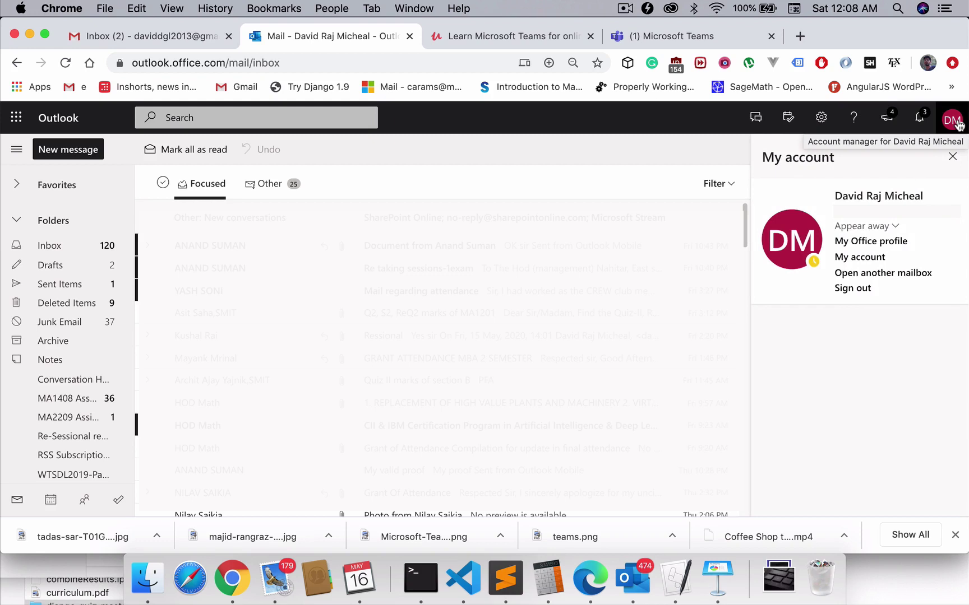
left_click(873, 261)
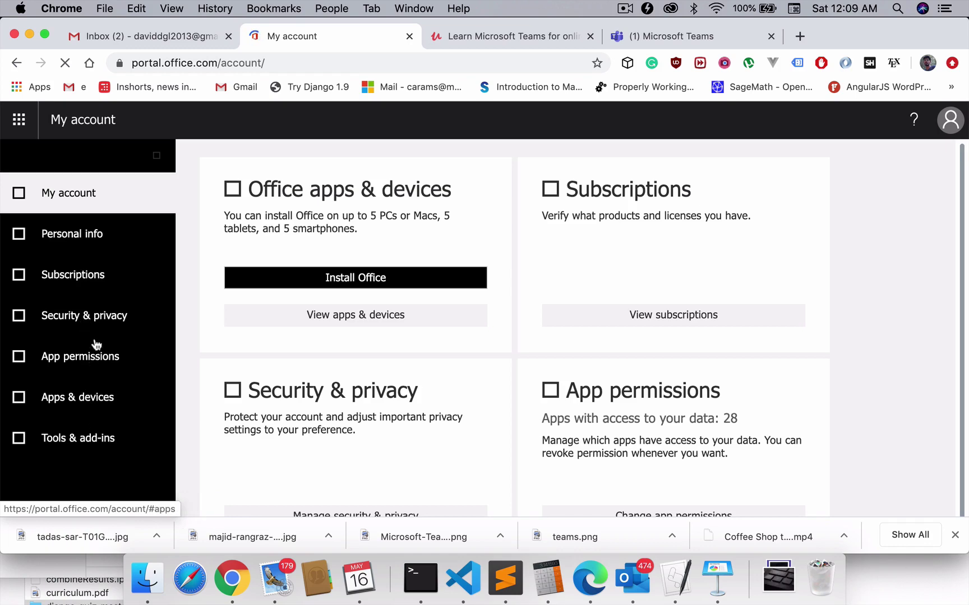
Show the account's Subscriptions and review the A1 Plus list of included licences.
left_click(88, 279)
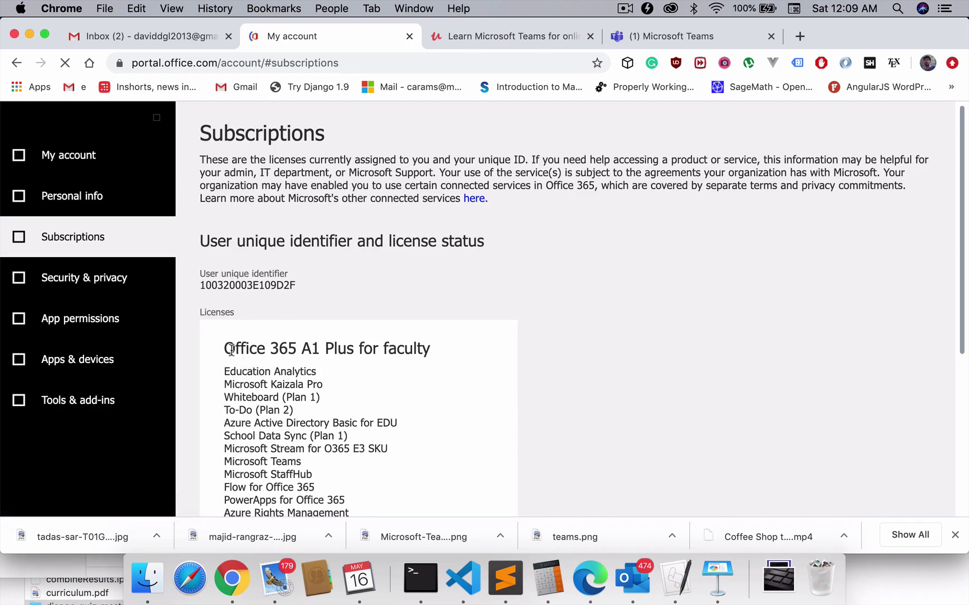
scroll(439, 308, "down", 3)
left_click_drag(235, 277, 439, 277)
scroll(491, 272, "down", 3)
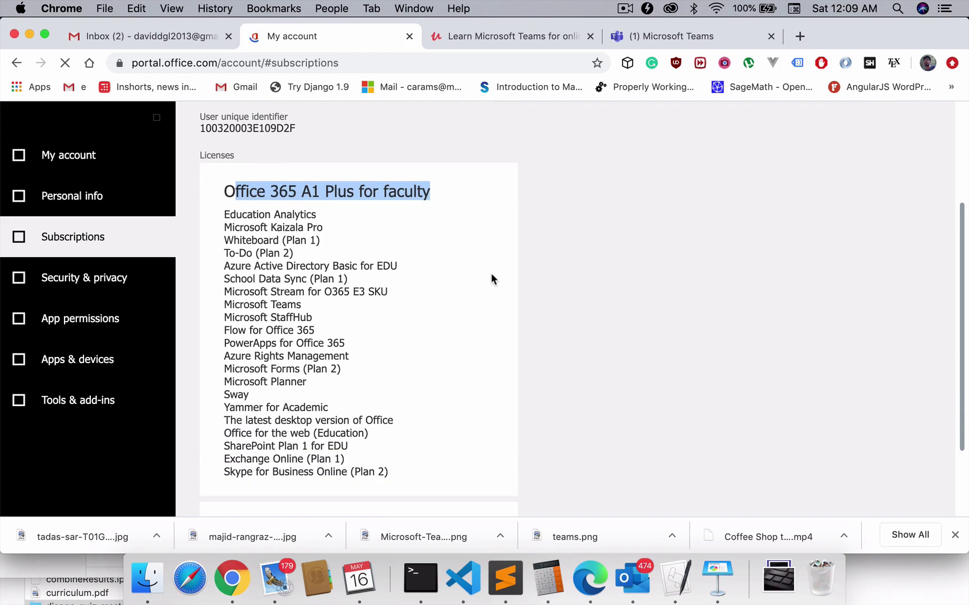
left_click_drag(224, 216, 401, 474)
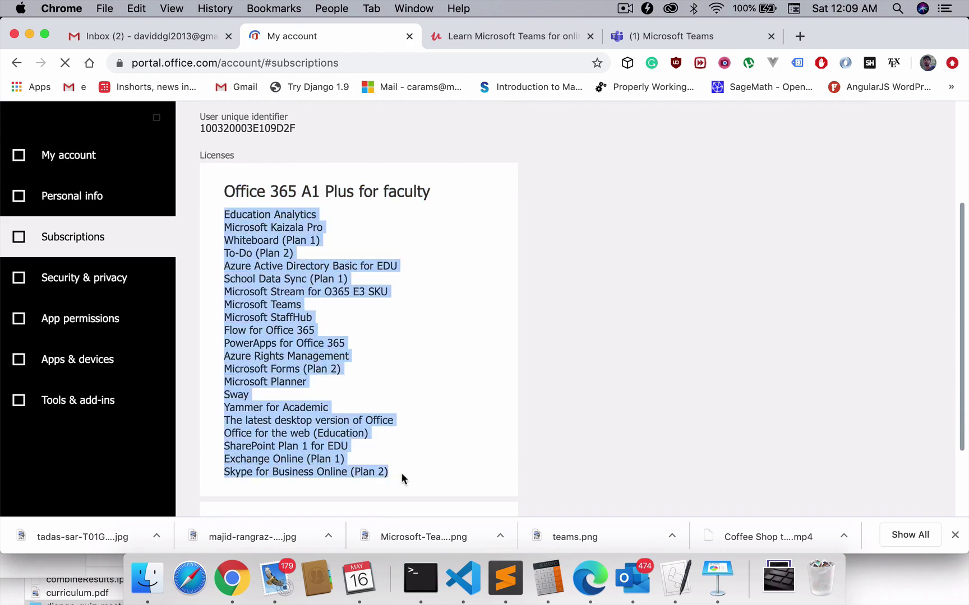
left_click(404, 392)
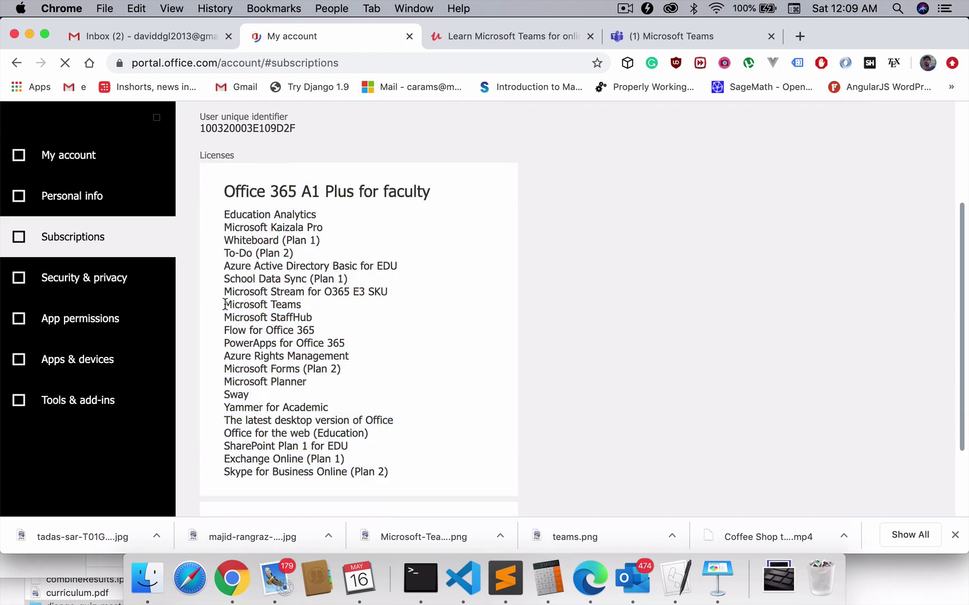
Highlight the Microsoft Teams, Flow, Forms (Plan 2) and desktop Office licence lines, then return to Teams.
left_click_drag(224, 304, 304, 306)
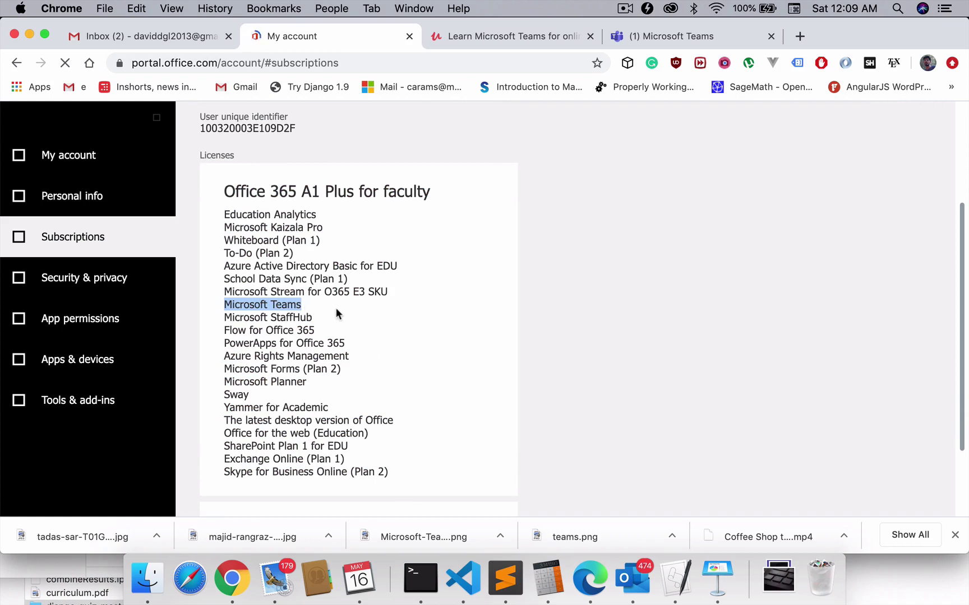
left_click_drag(224, 331, 309, 332)
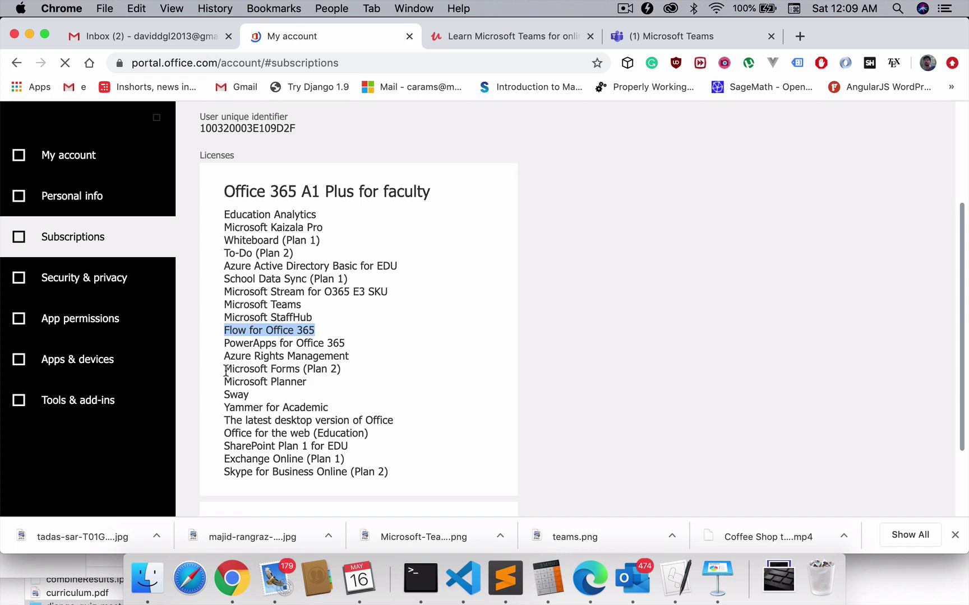
left_click_drag(224, 369, 348, 371)
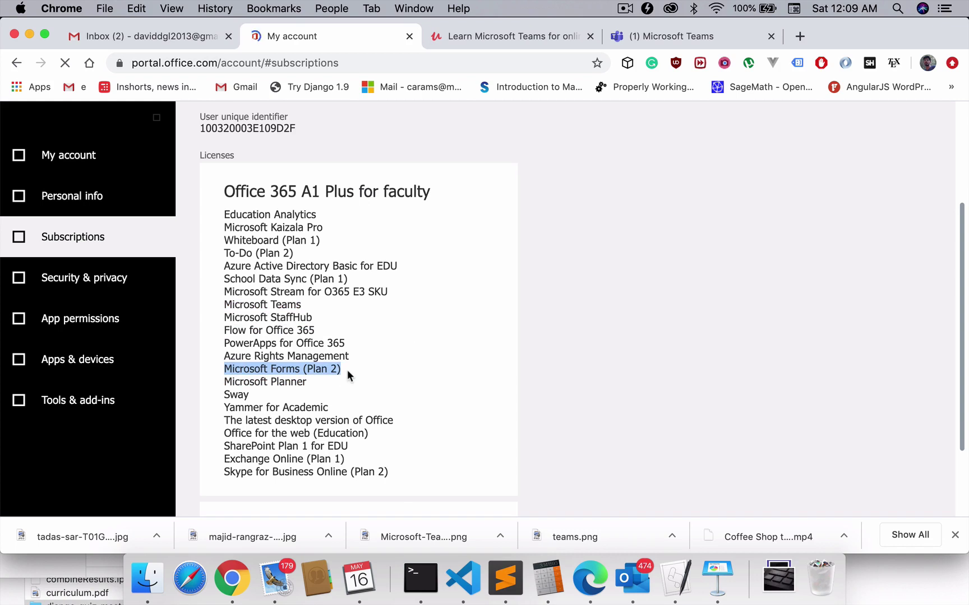
left_click_drag(225, 422, 257, 423)
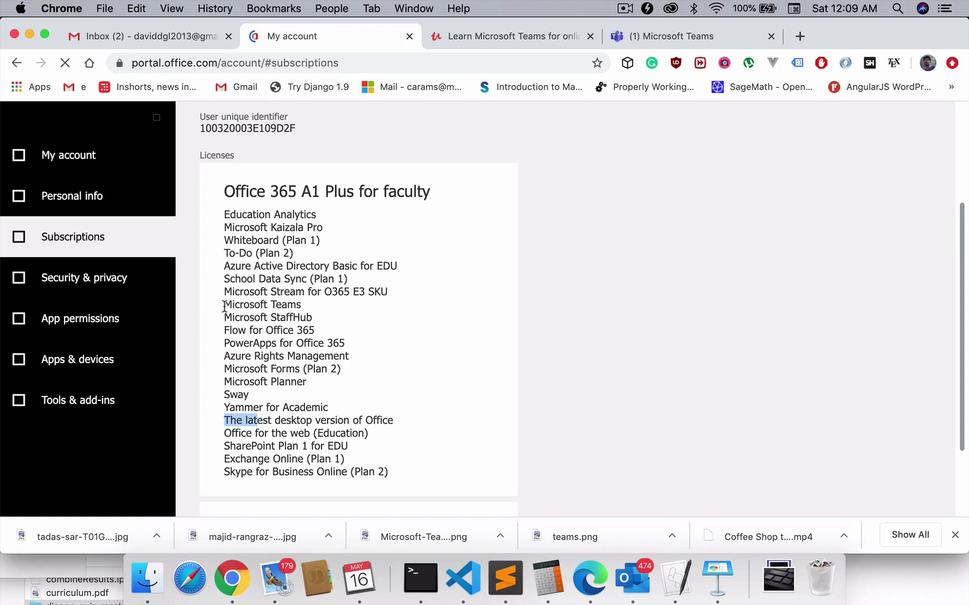
left_click_drag(224, 304, 324, 305)
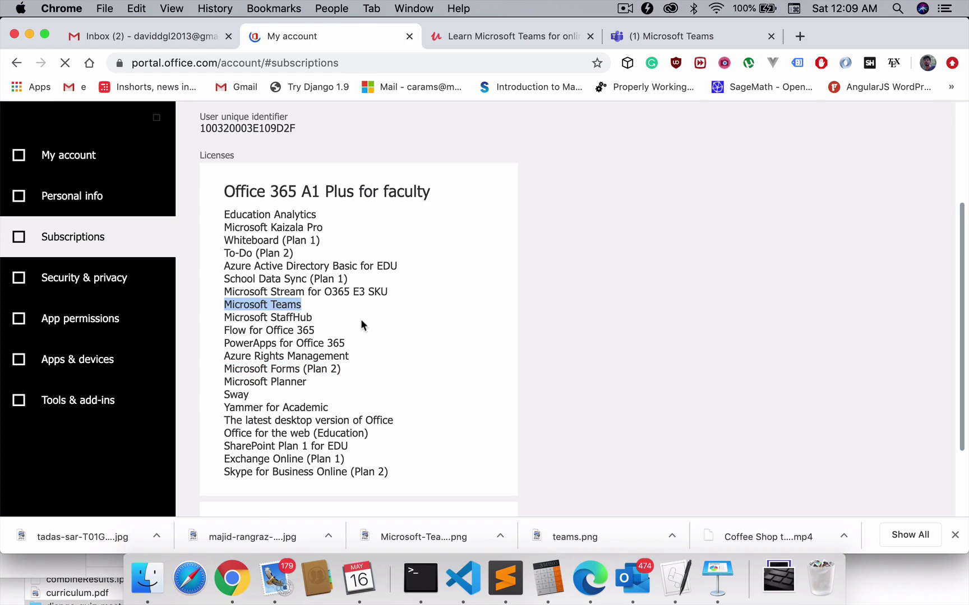
left_click(657, 37)
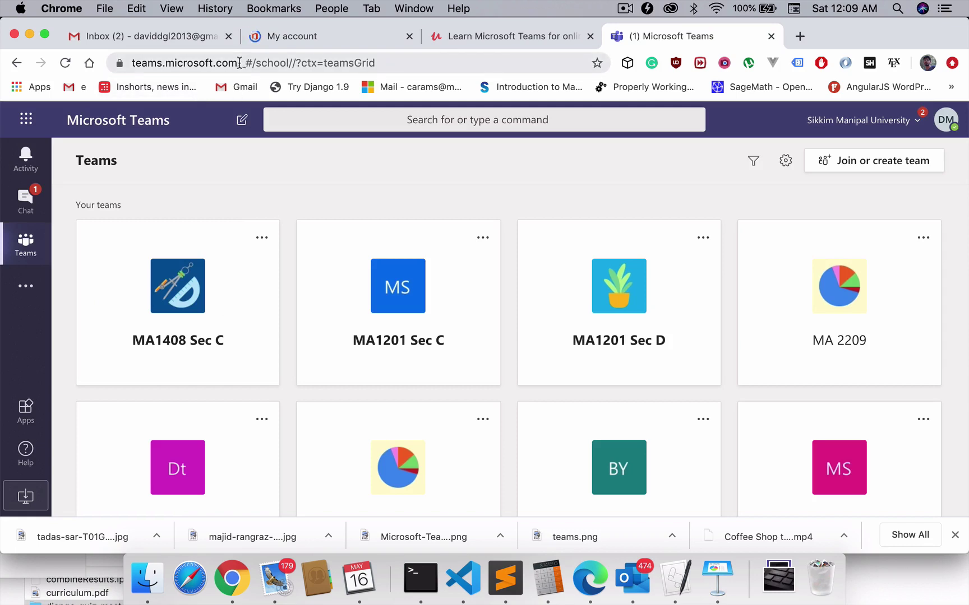
left_click_drag(241, 63, 132, 64)
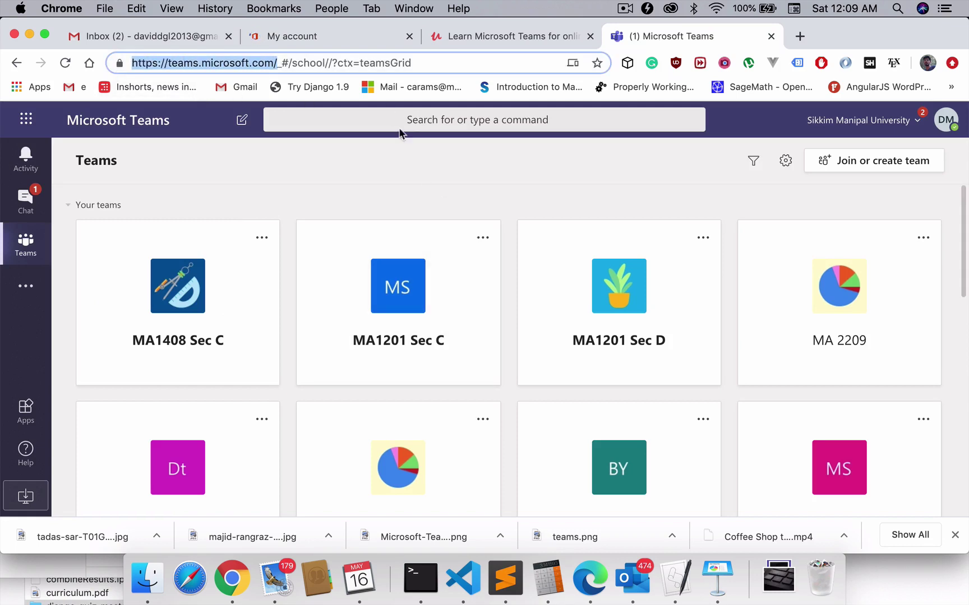
left_click(430, 60)
left_click_drag(430, 59, 44, 72)
type("tema")
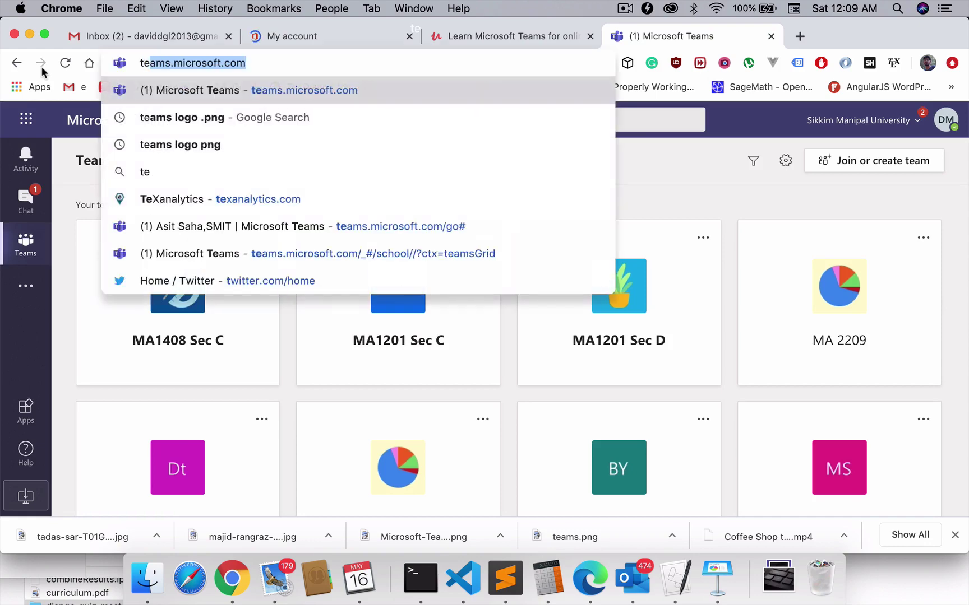
key("BackSpace")
key("BackSpace")
type("ams.mciros")
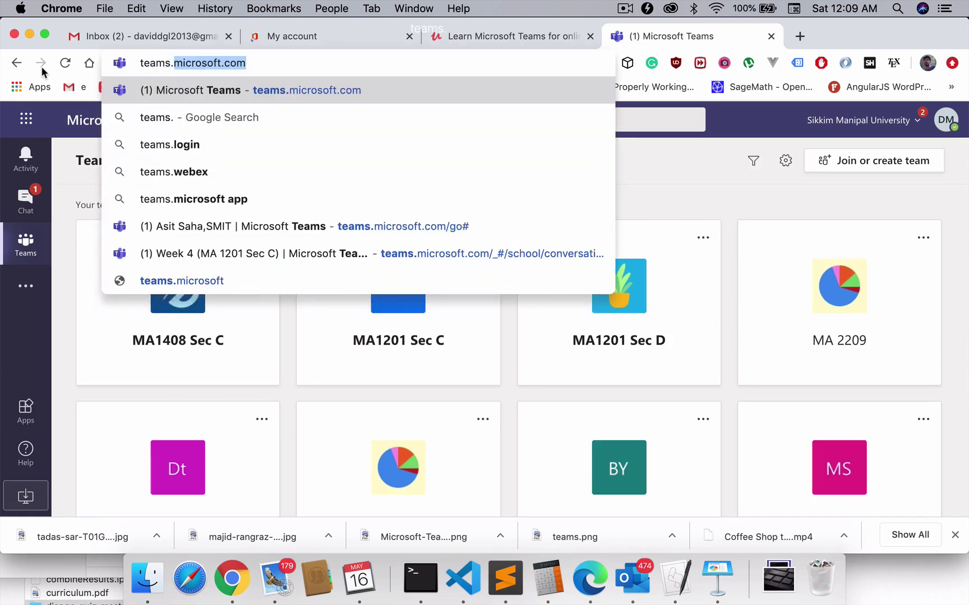
key("BackSpace")
key("BackSpace")
key("BackSpace")
key("BackSpace")
key("BackSpace")
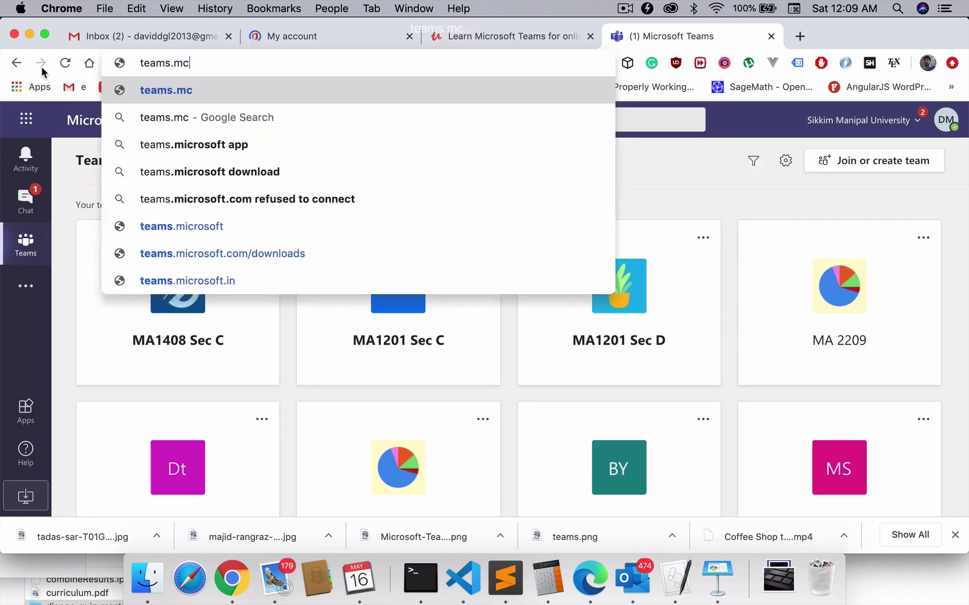
type("icro")
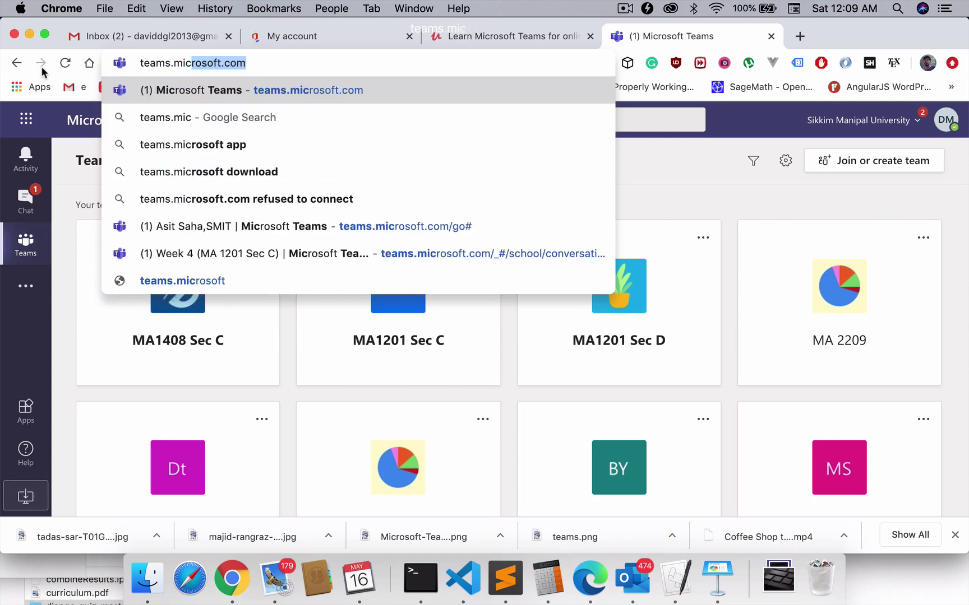
key("Return")
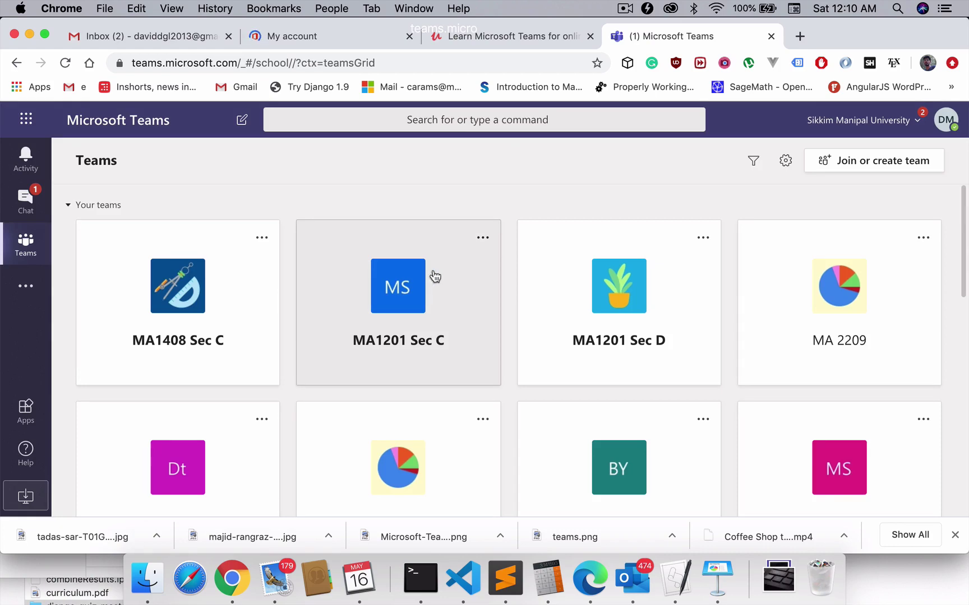
Close Chrome's download shelf so the teams grid shows Dept_test through MA1201 Sec F.
scroll(510, 333, "down", 7)
scroll(509, 334, "up", 3)
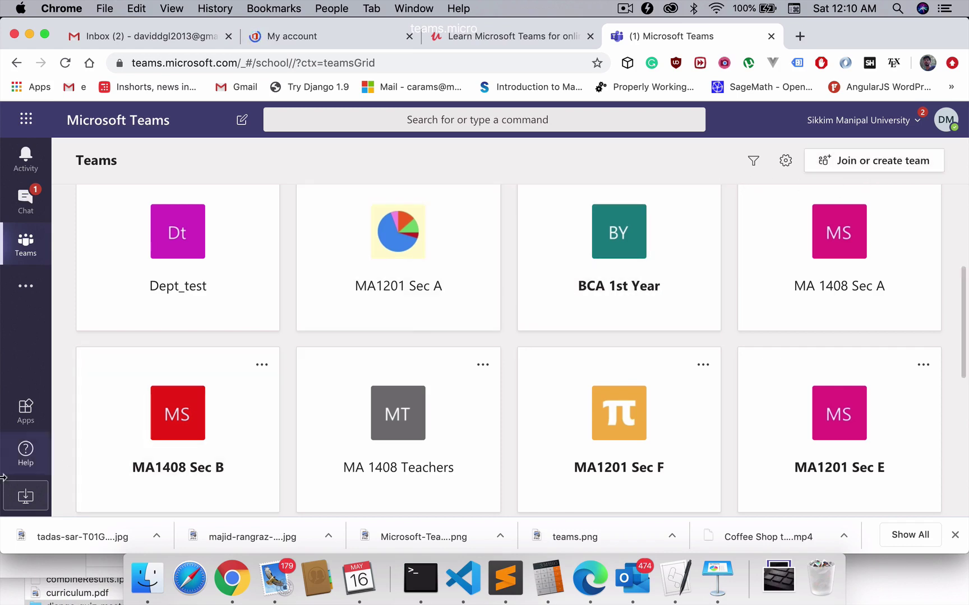
left_click(955, 535)
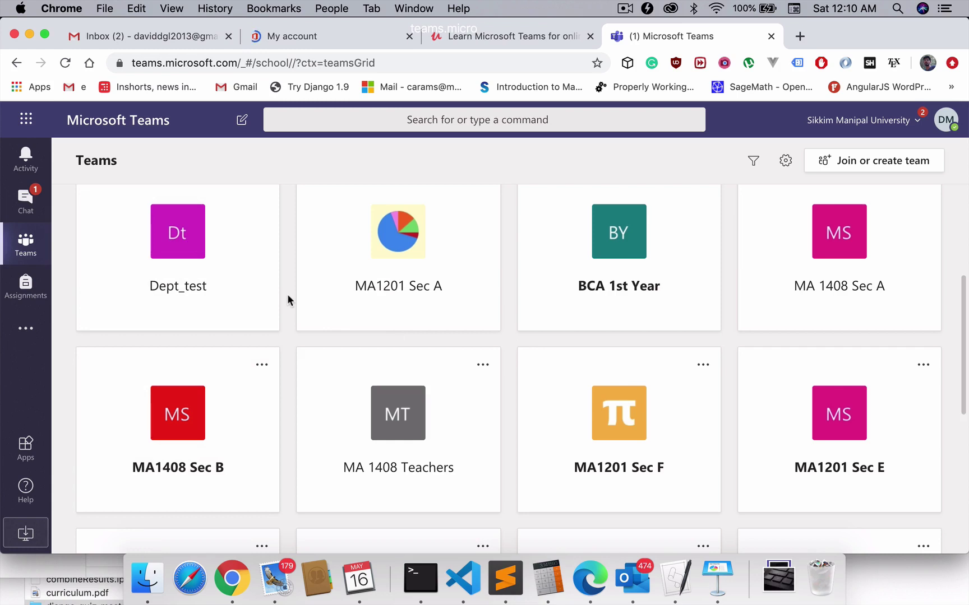
Download the Teams_osx.pkg desktop installer from the bottom of the Teams sidebar.
left_click(26, 537)
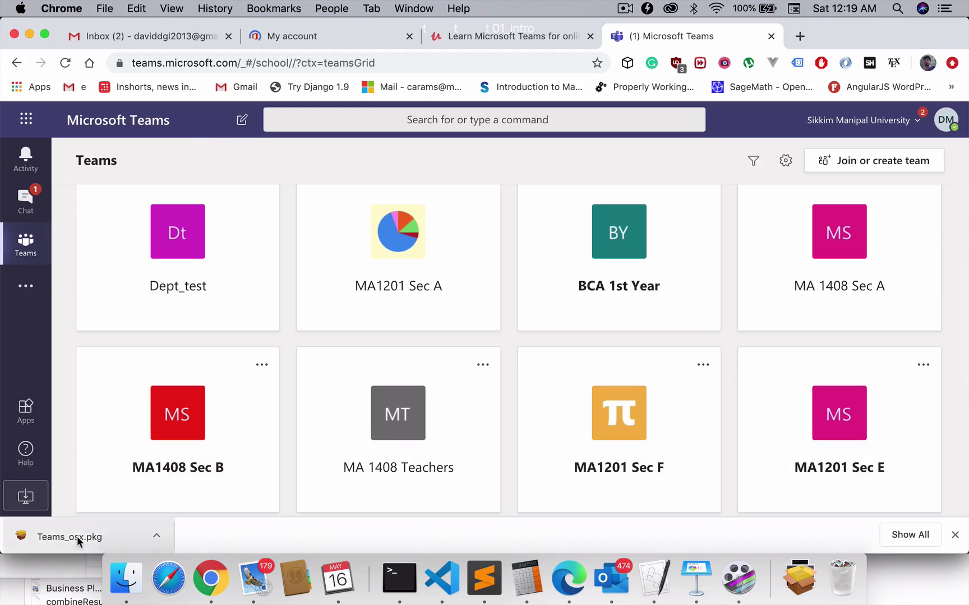
Open Teams_osx.pkg and continue to a standard all-users Macintosh HD install (205.1 MB).
left_click(76, 535)
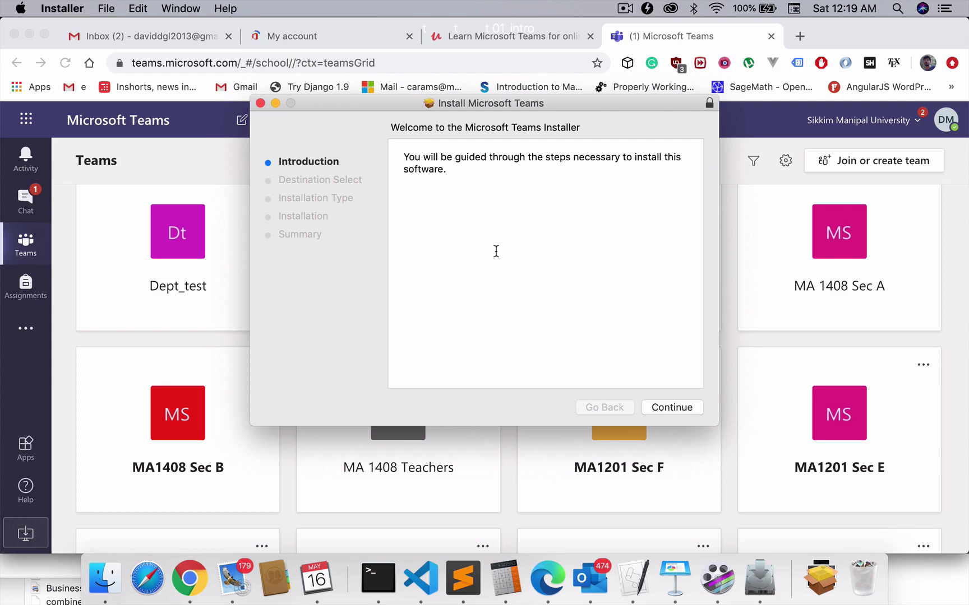
left_click(671, 407)
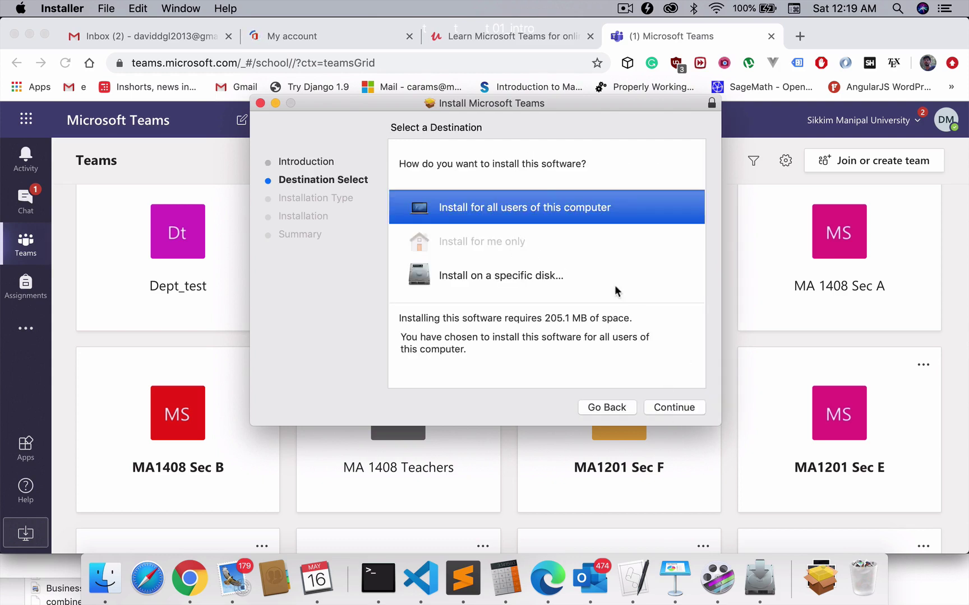
left_click(687, 408)
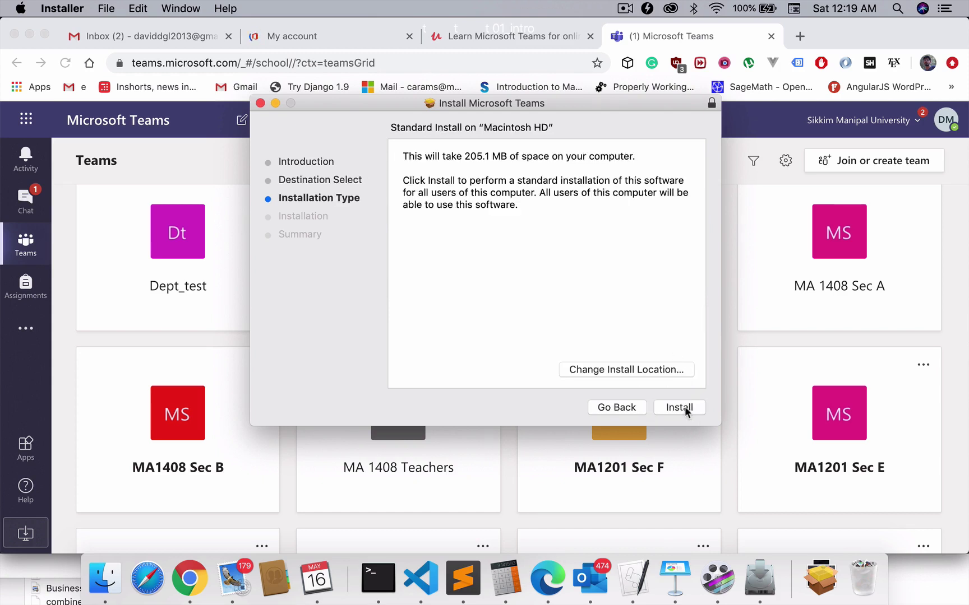